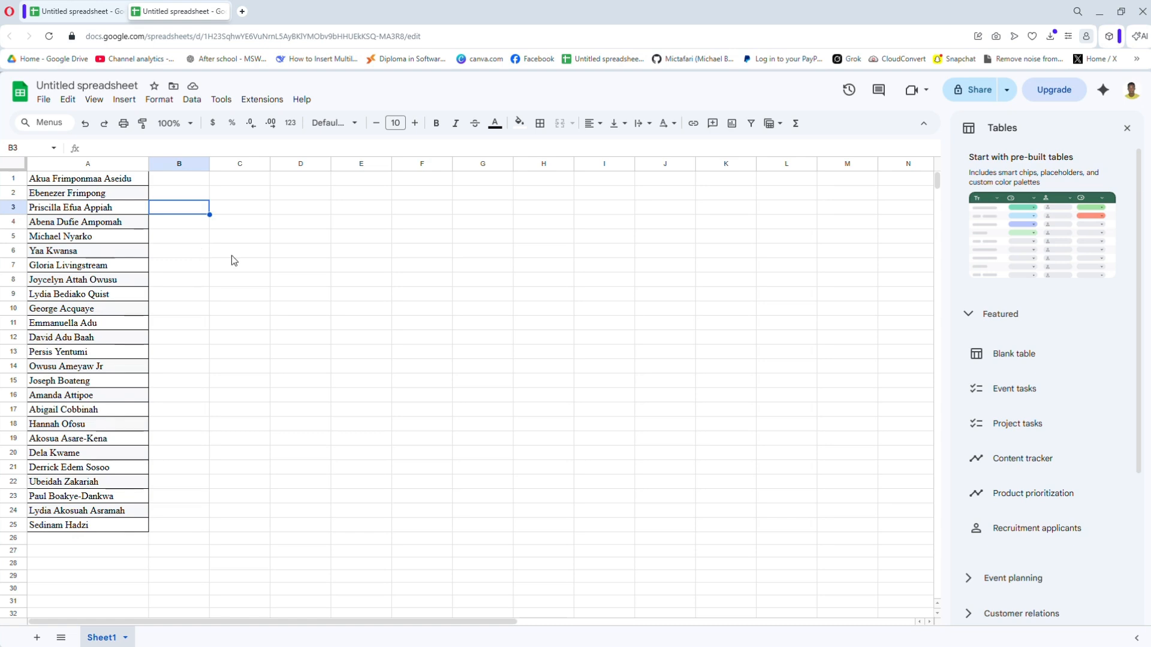
Insert a row above row 1 and enter the header Names in cell A1
right_click(13, 178)
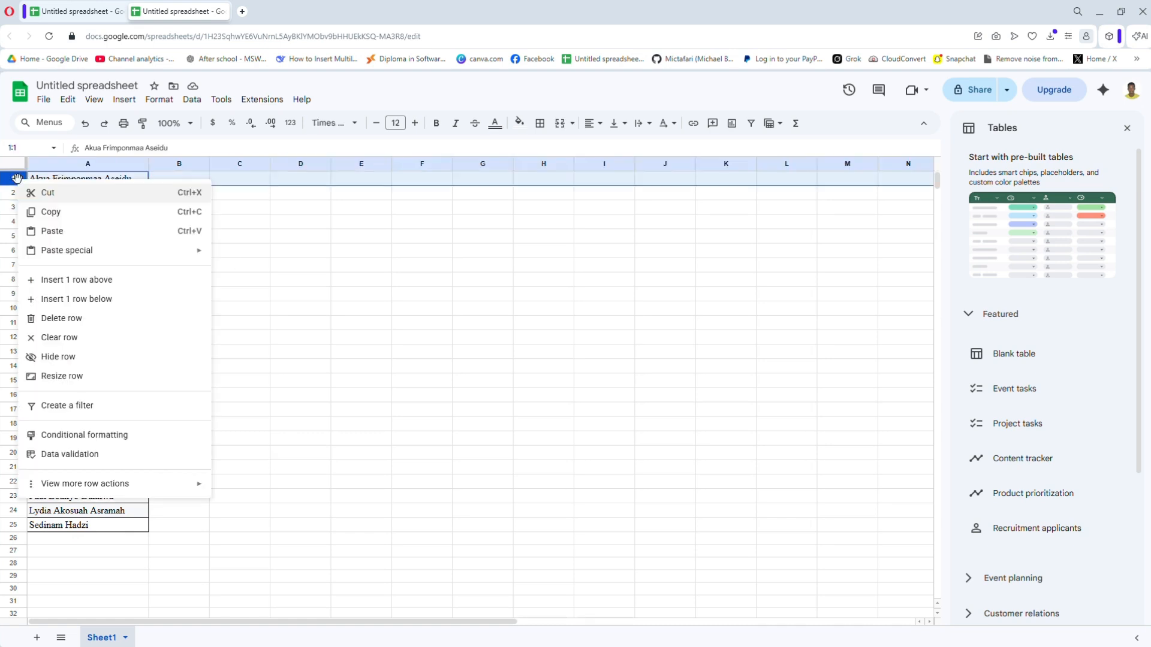
left_click(66, 282)
left_click(117, 181)
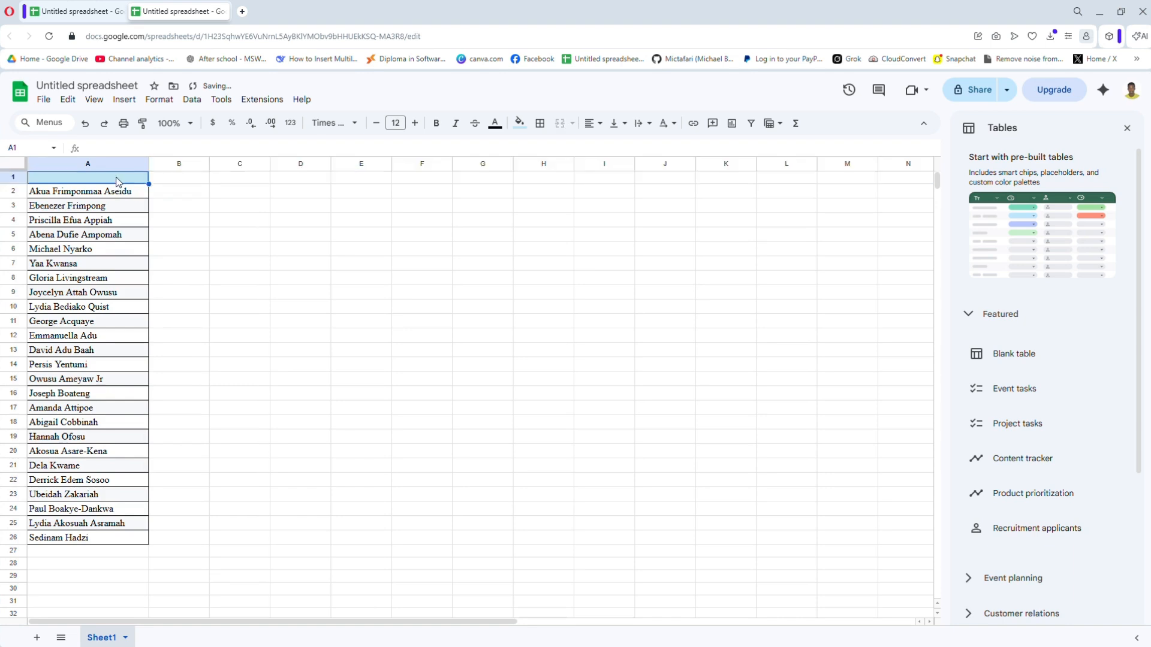
double_click(117, 177)
type("n")
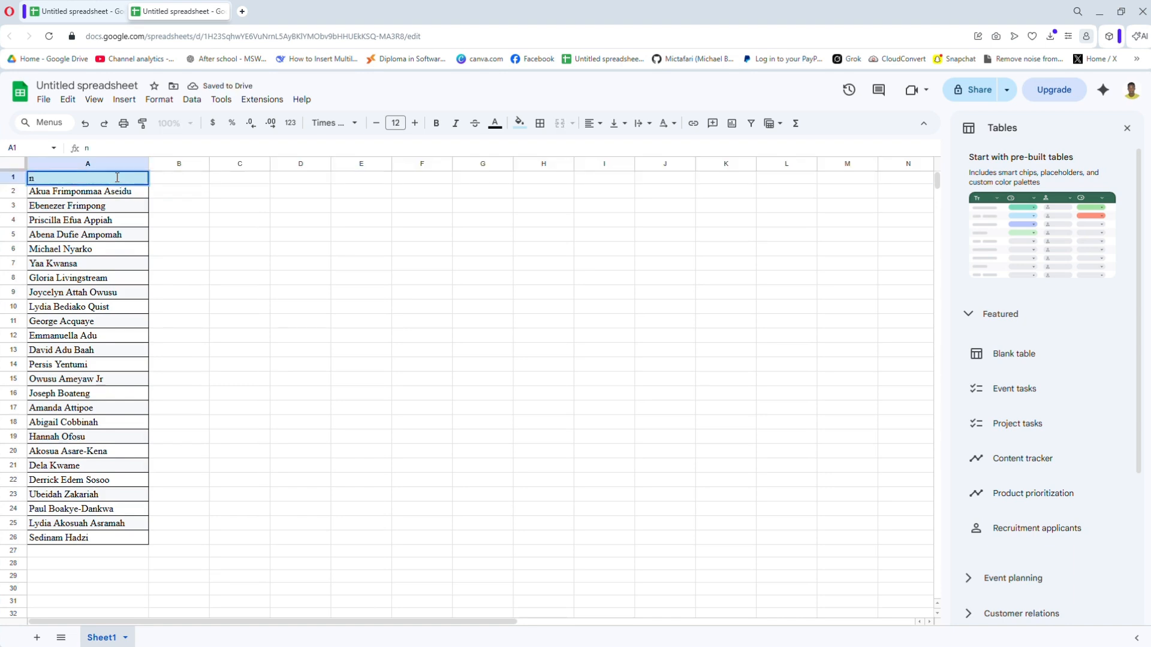
type("Names")
Consult the weekday headers in the other spreadsheet and enter Monday, Tuesday and Friday as headers in B1:D1
left_click(182, 179)
double_click(181, 178)
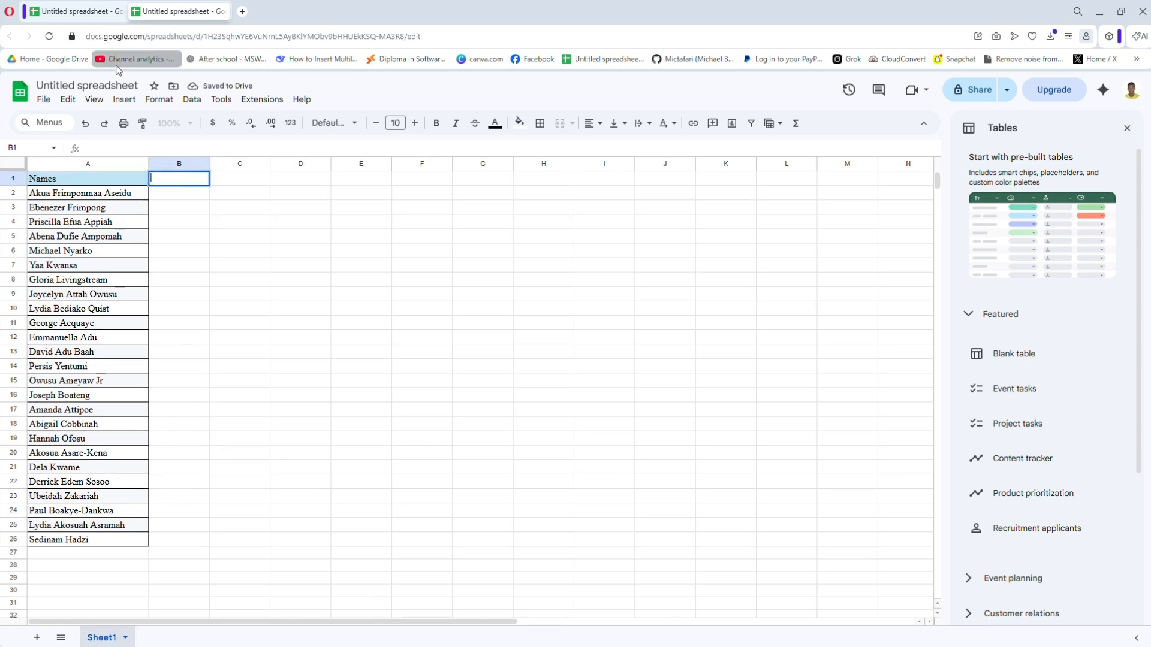
left_click(90, 14)
left_click_drag(168, 200, 747, 204)
left_click(180, 11)
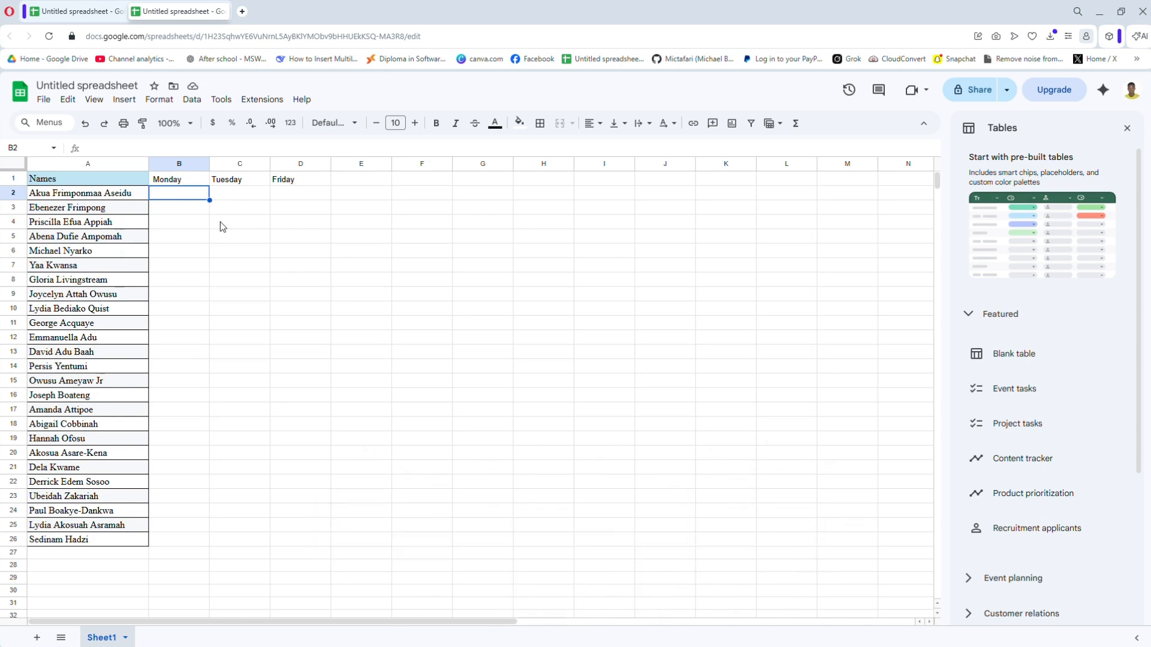
key("Right")
key("Right")
key("Right")
key("Down")
key("Down")
key("Down")
key("Down")
key("Down")
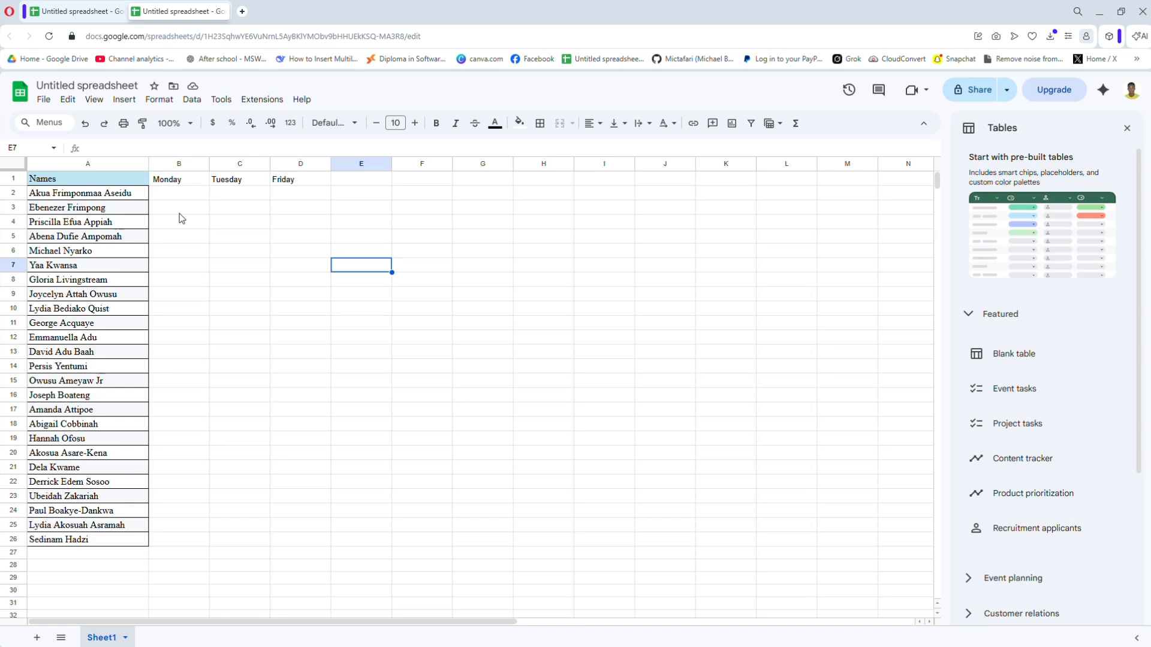
key("Left")
key("Left")
key("Left")
key("Up")
key("Up")
key("Up")
key("Up")
key("Up")
Insert a checkbox in B2 and copy it across the three day columns and down to row 26 (B2:D26)
left_click(124, 100)
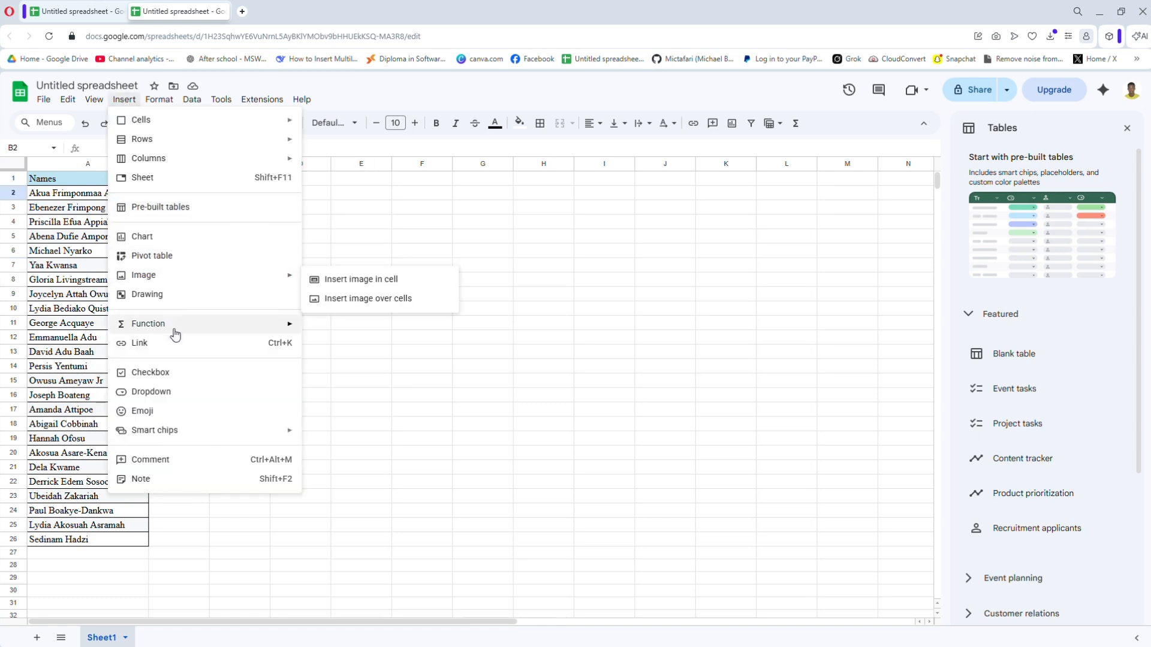
left_click(172, 375)
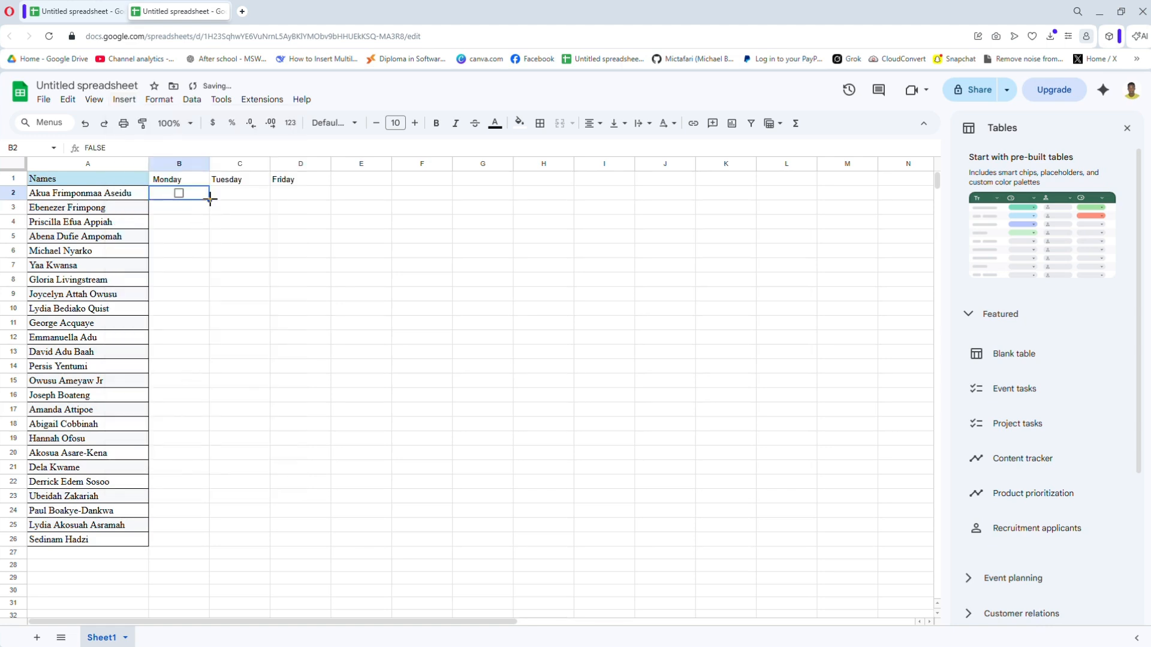
left_click_drag(210, 200, 334, 201)
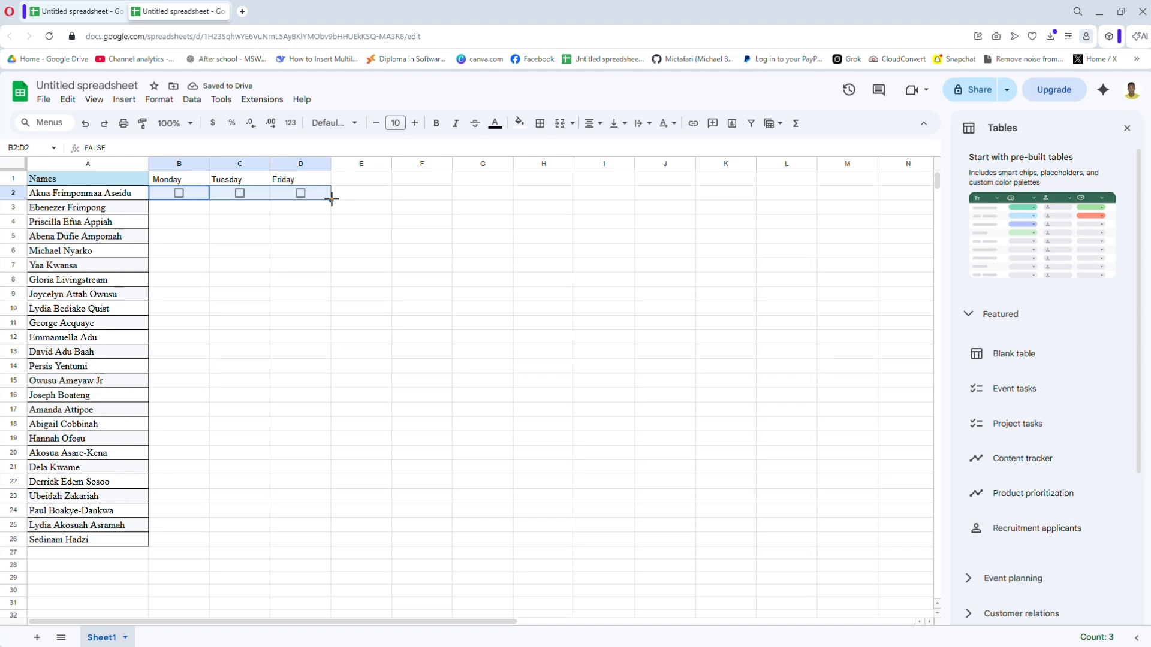
left_click_drag(332, 199, 312, 542)
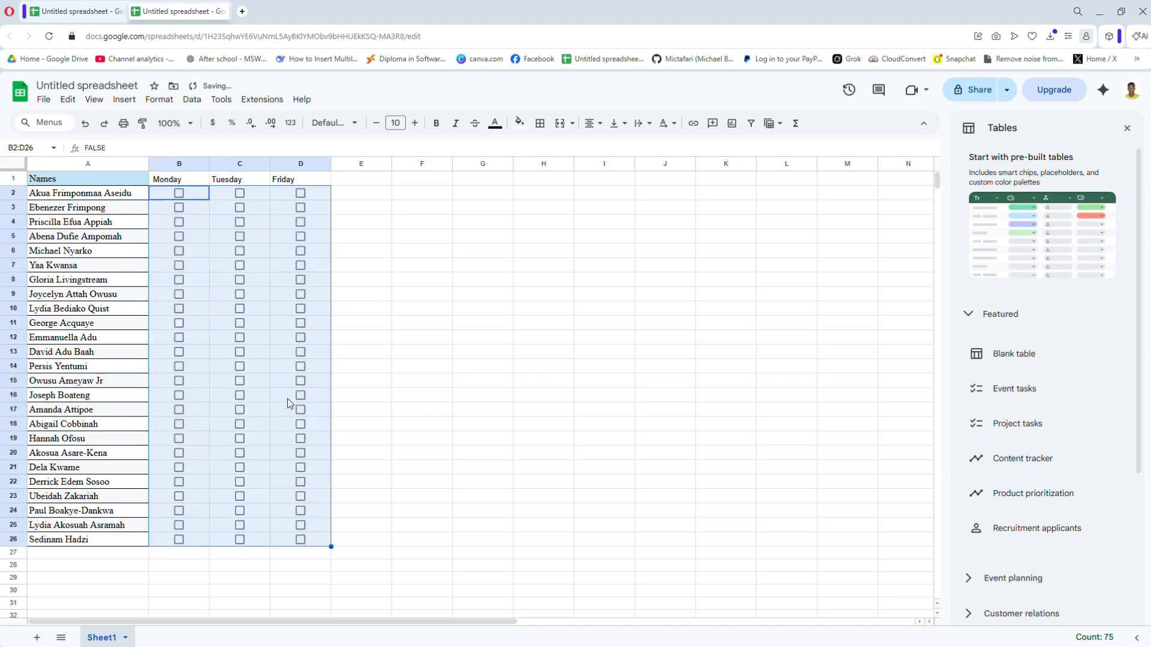
left_click(257, 251)
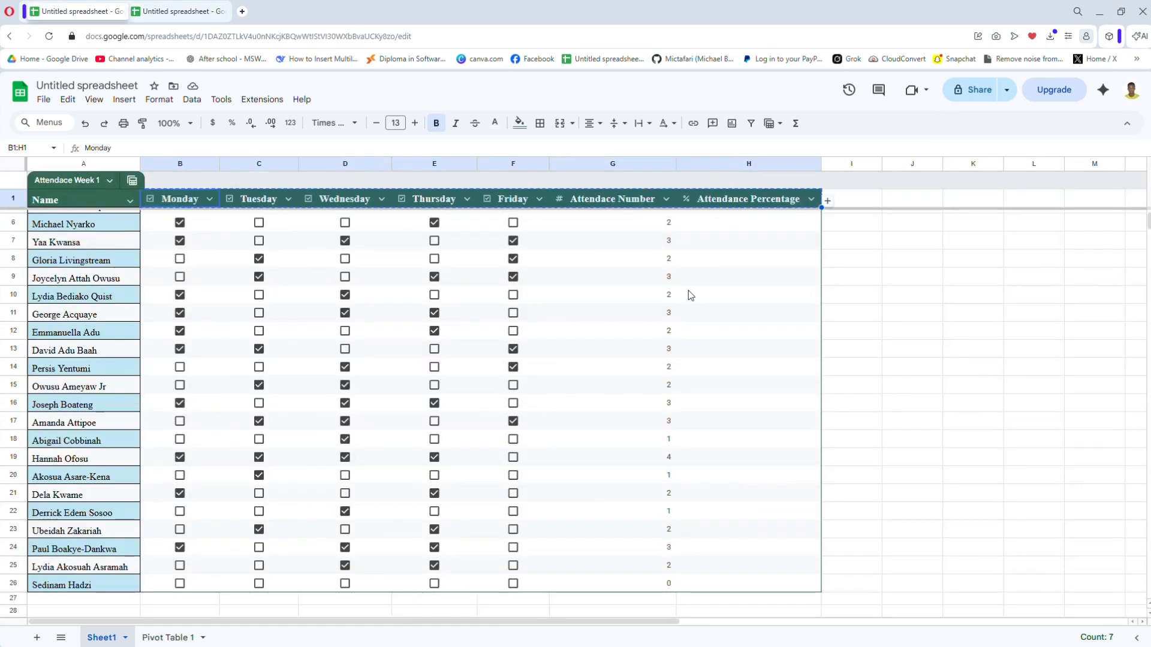
Check the COUNTIF formula in the other spreadsheet's attendance number column, and enter =COUNTIF(B2:D2, True) in E2 of the new sheet
left_click(666, 241)
left_click(644, 224)
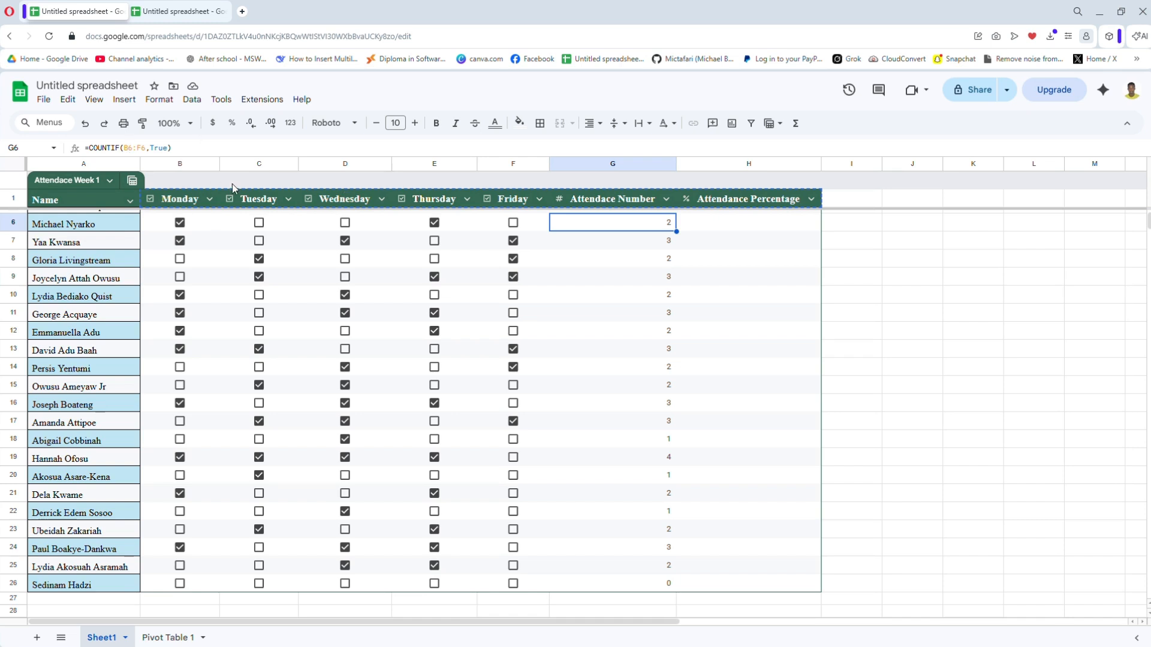
left_click(174, 11)
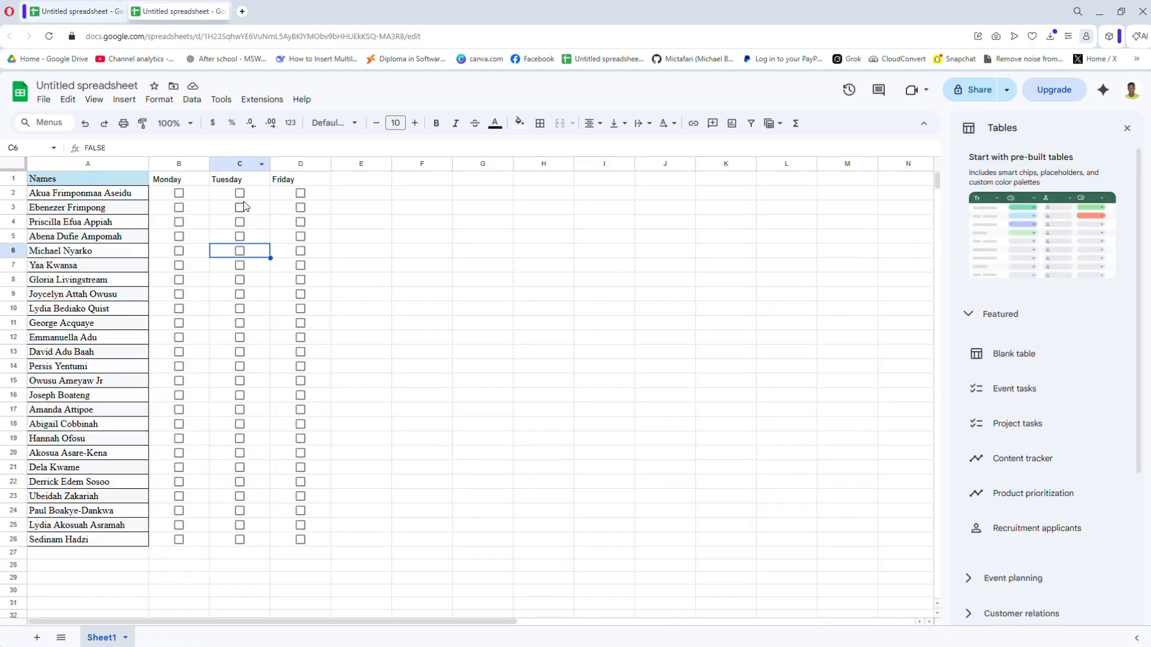
left_click(366, 193)
double_click(359, 193)
type("=coun")
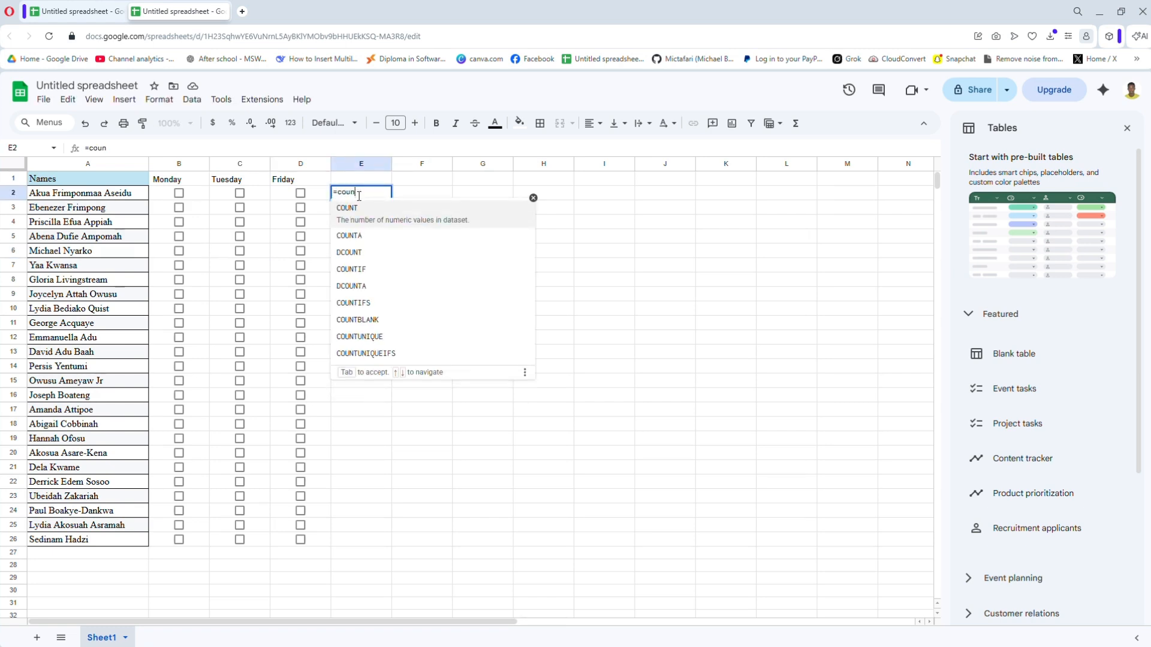
left_click(372, 271)
left_click(372, 266)
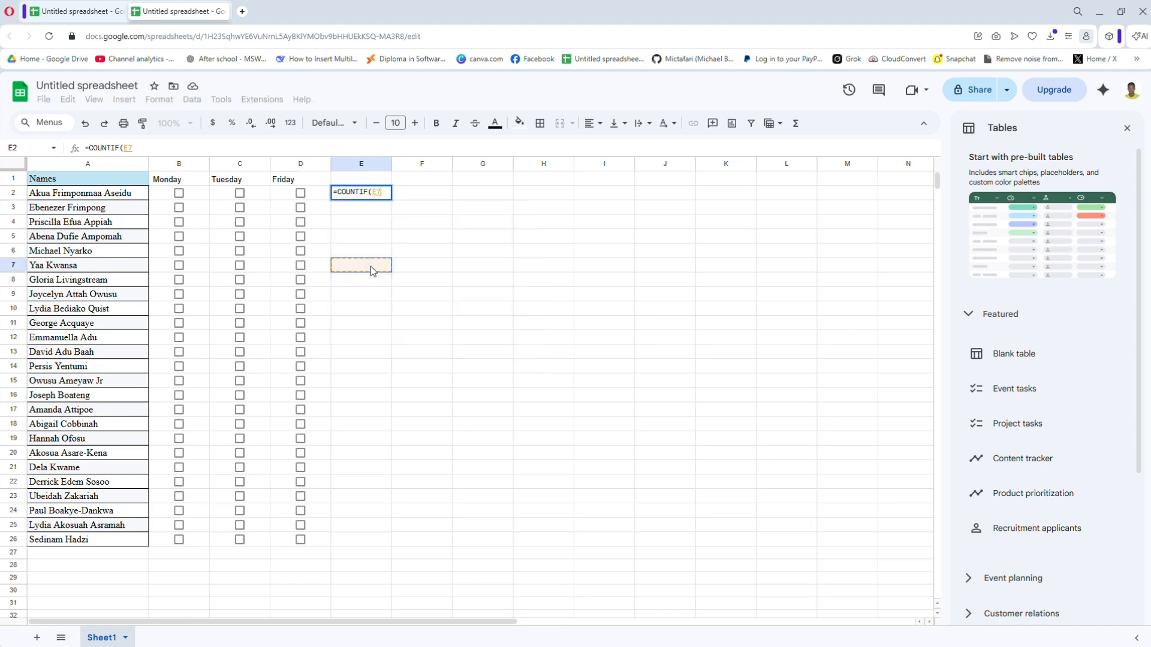
key("BackSpace")
key("BackSpace")
left_click_drag(163, 198, 305, 195)
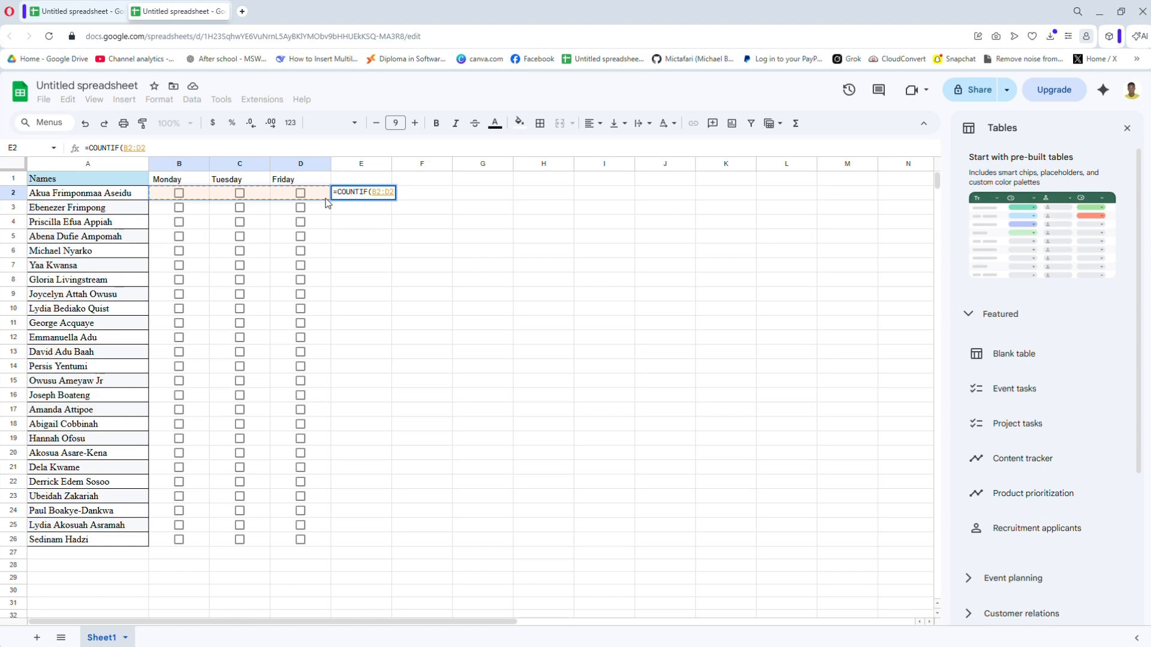
type(", ")
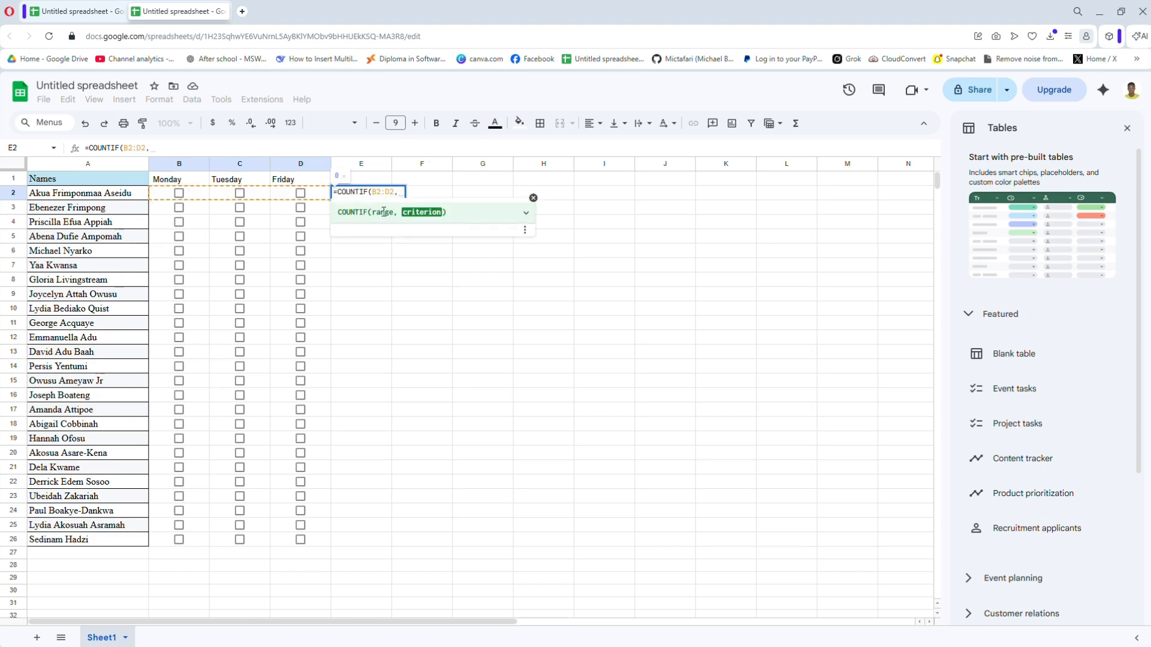
type("True")
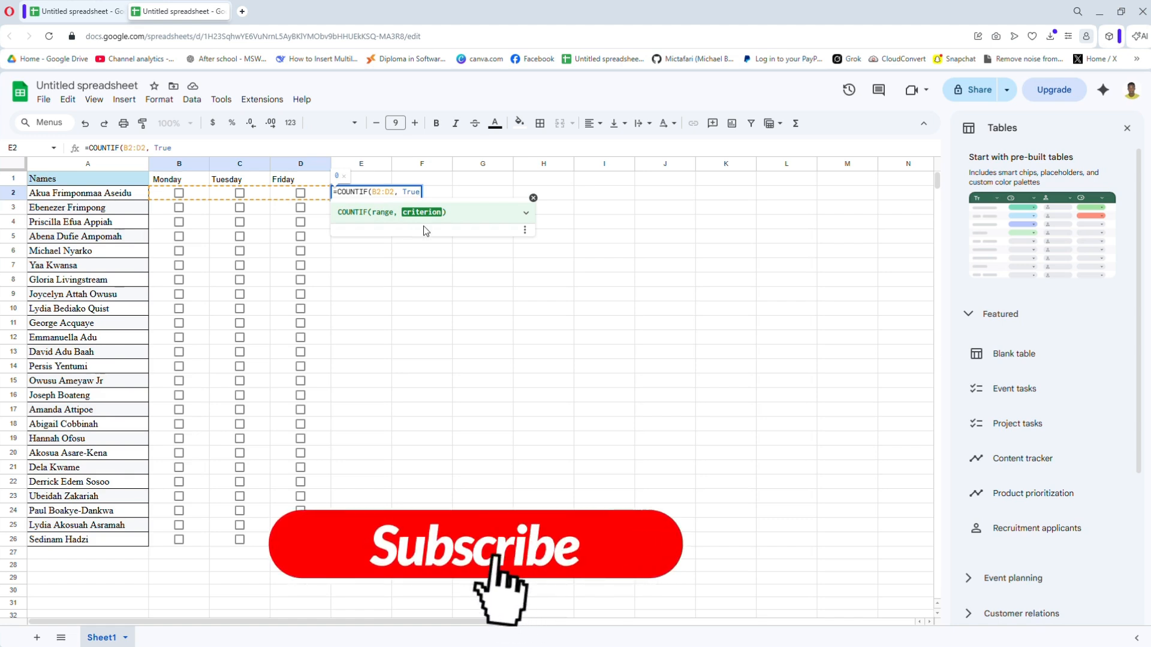
type(")")
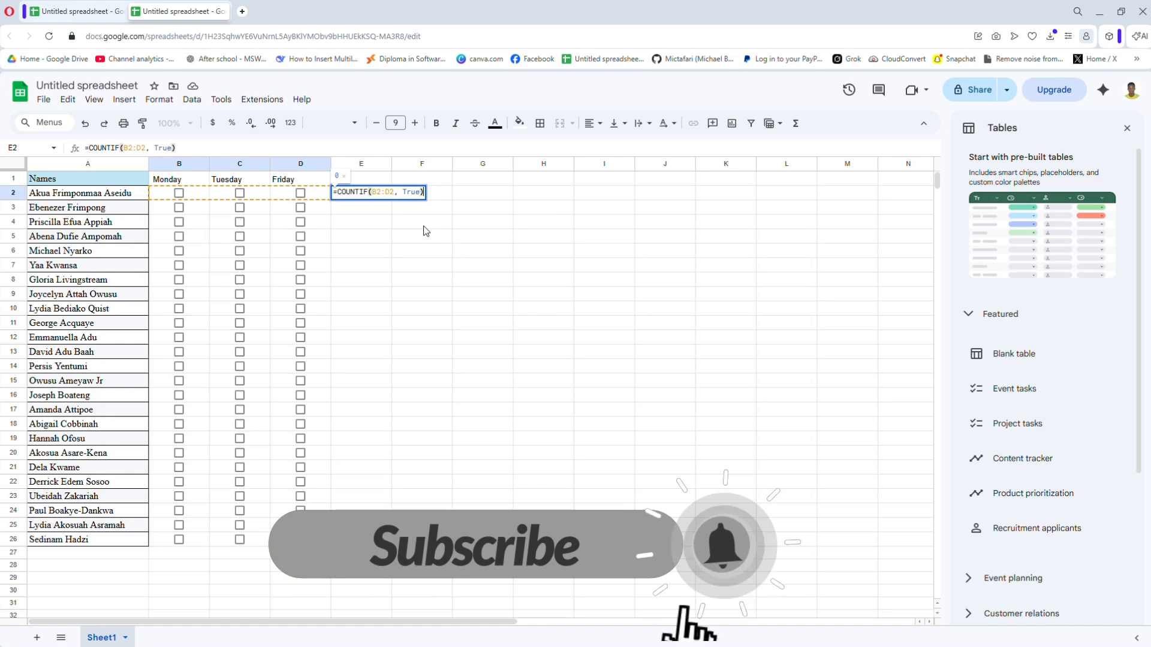
key("Return")
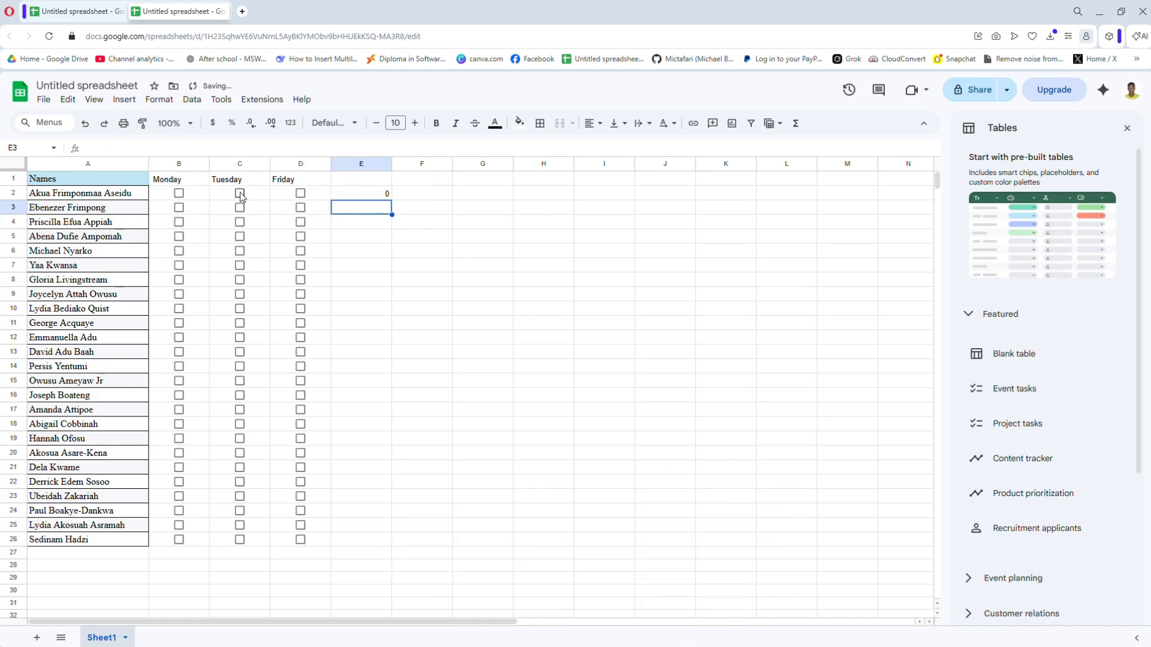
Tick the checkboxes in C2, D2 and D4, and copy the COUNTIF formula from E2 down to E26
left_click(240, 193)
left_click(300, 193)
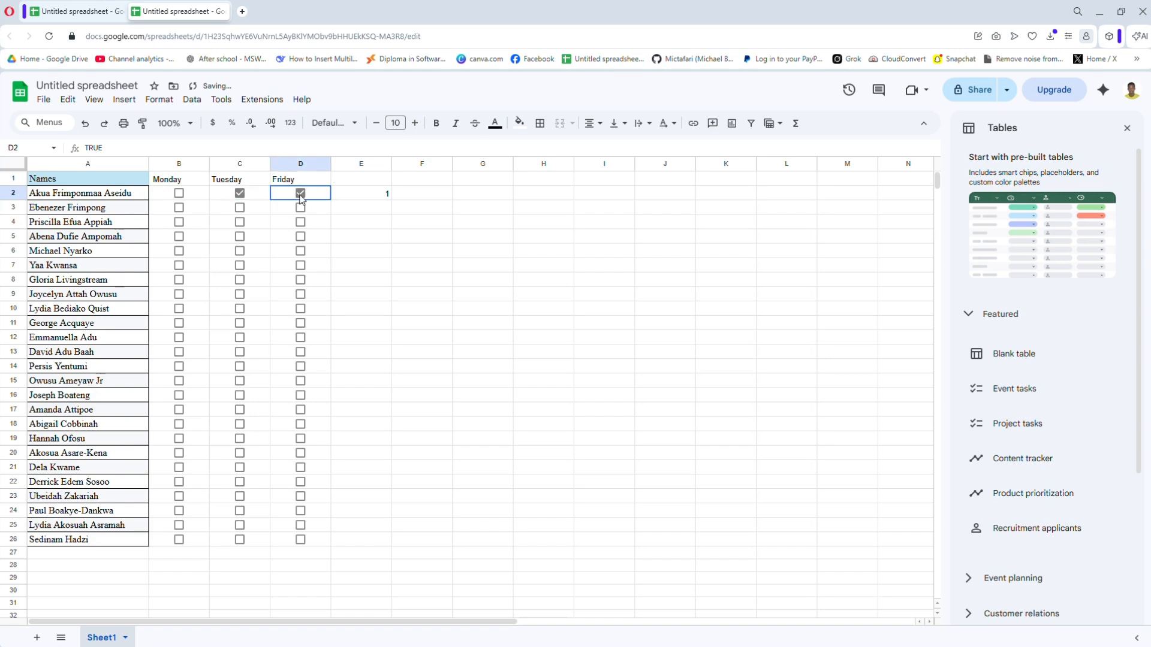
left_click(300, 222)
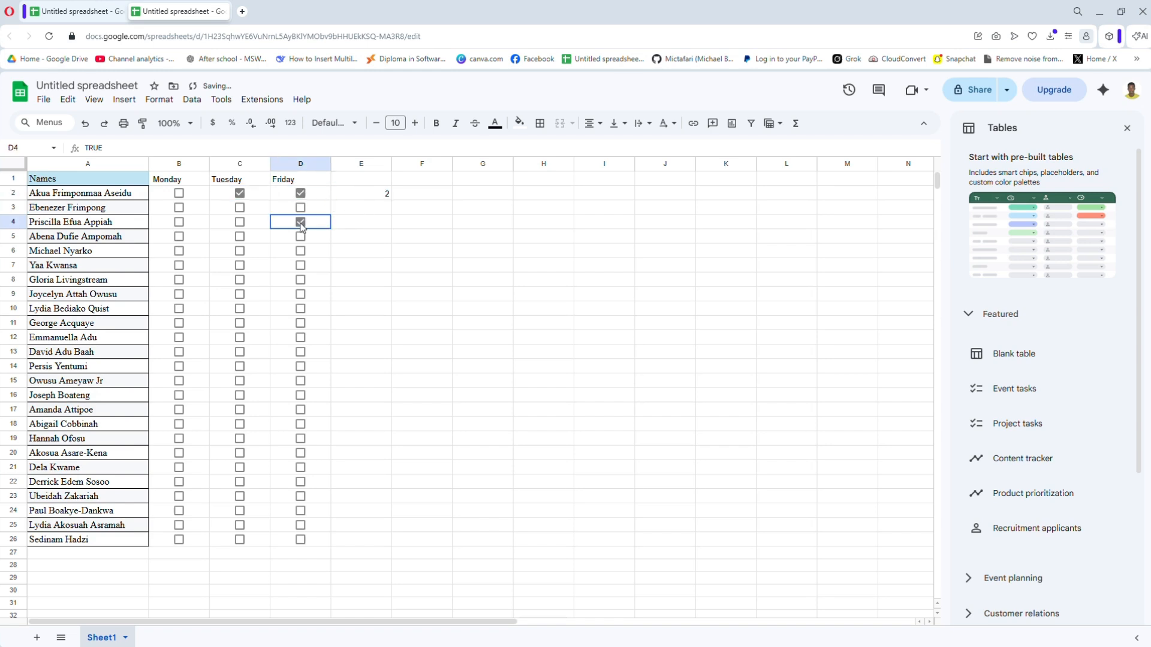
left_click(375, 193)
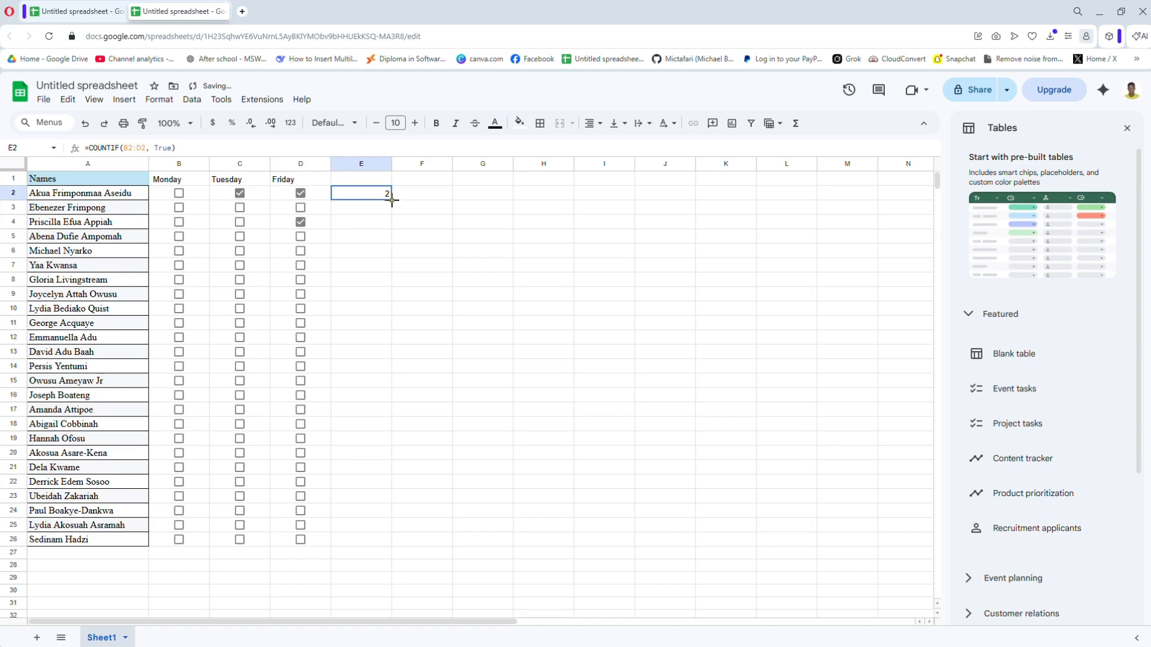
left_click_drag(391, 201, 384, 543)
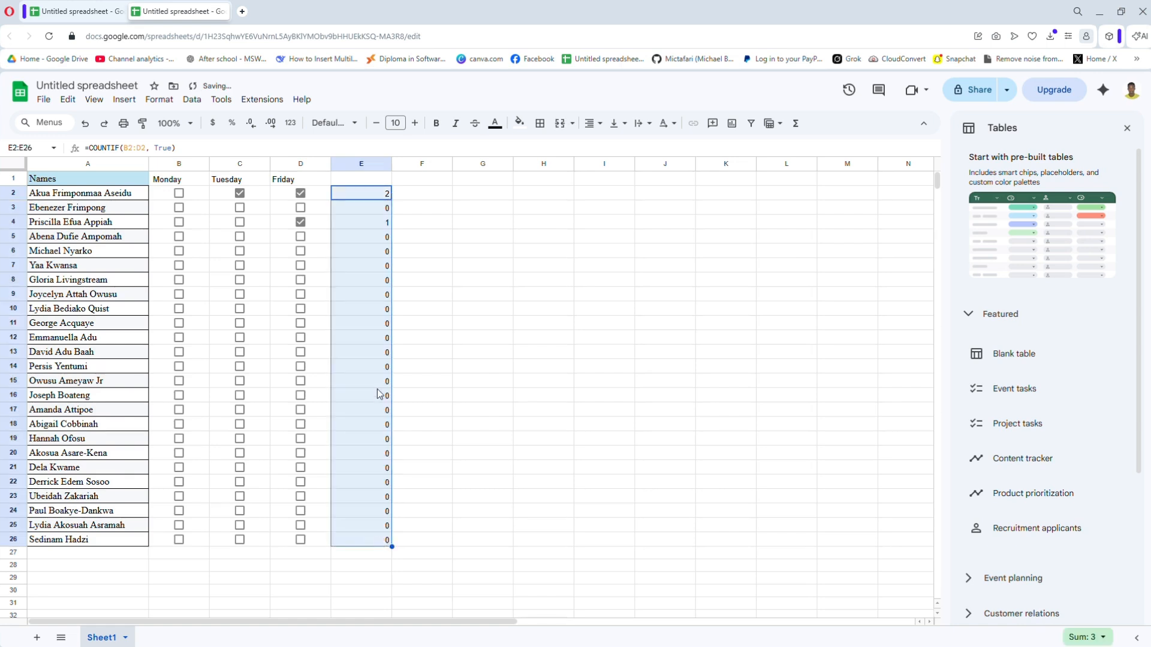
Tick the attendance checkboxes in C16, D16, C19, C21, D22, D24 and C24
left_click(239, 395)
left_click(301, 395)
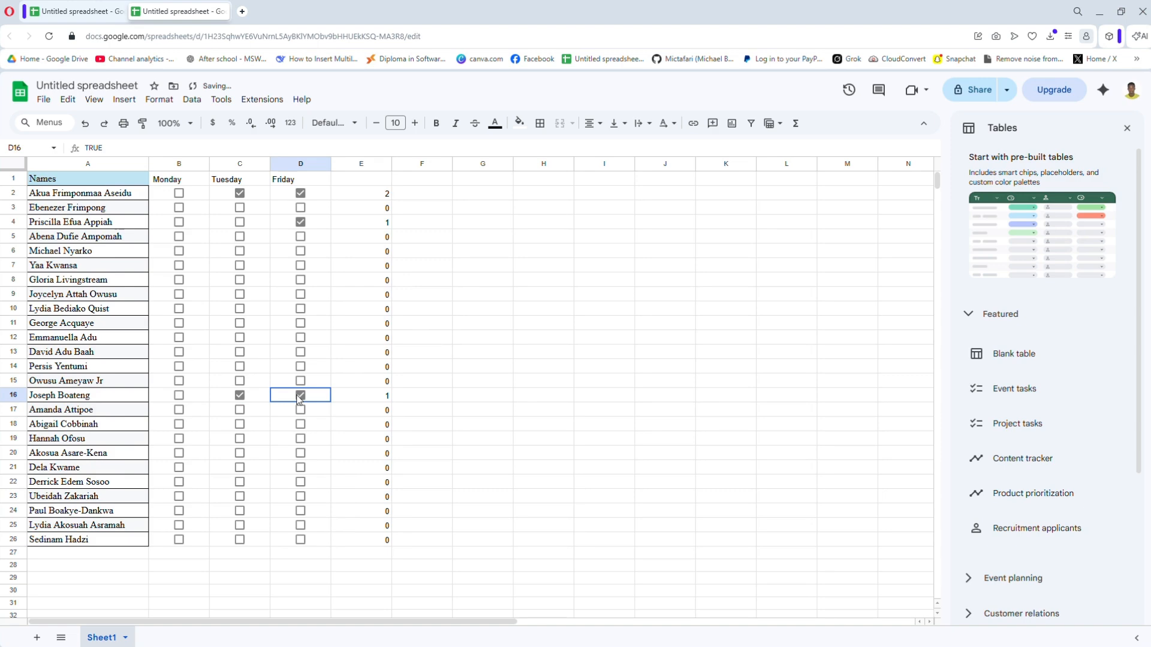
left_click(239, 438)
left_click(239, 467)
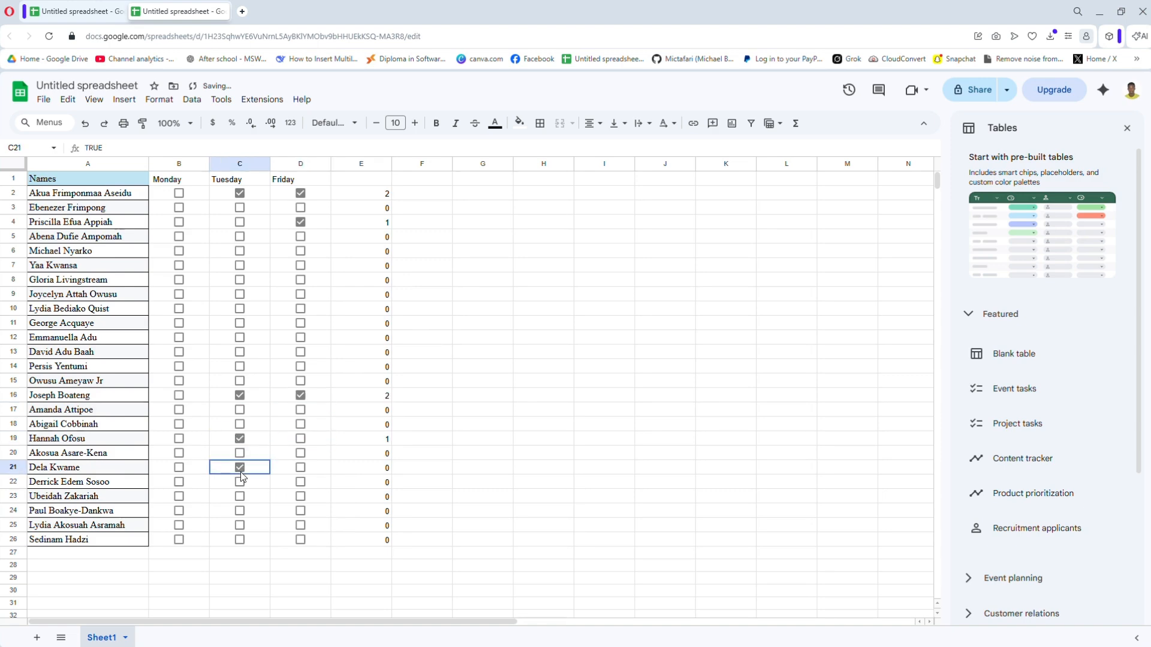
left_click(301, 482)
left_click(301, 502)
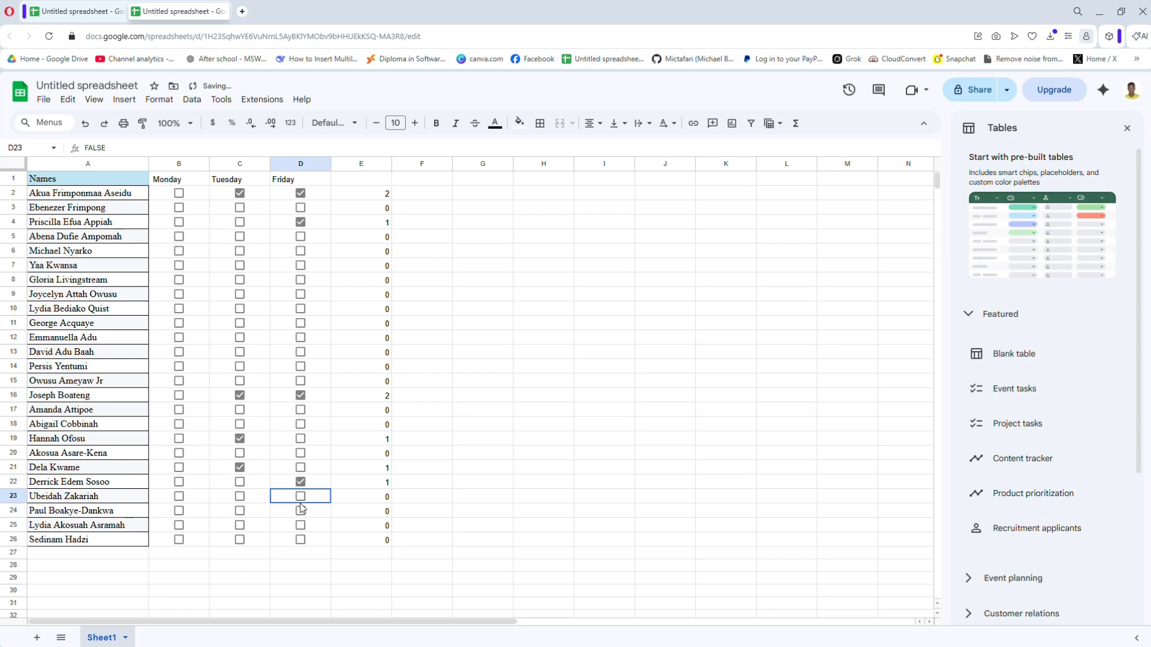
left_click(301, 510)
left_click(240, 511)
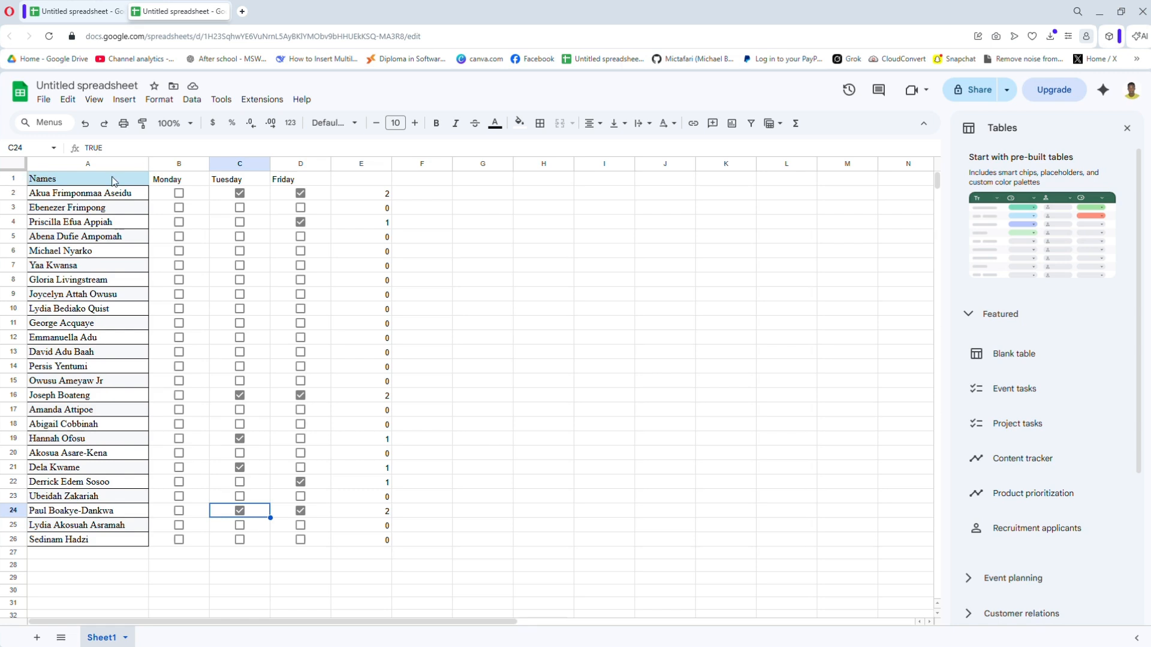
left_click(192, 309)
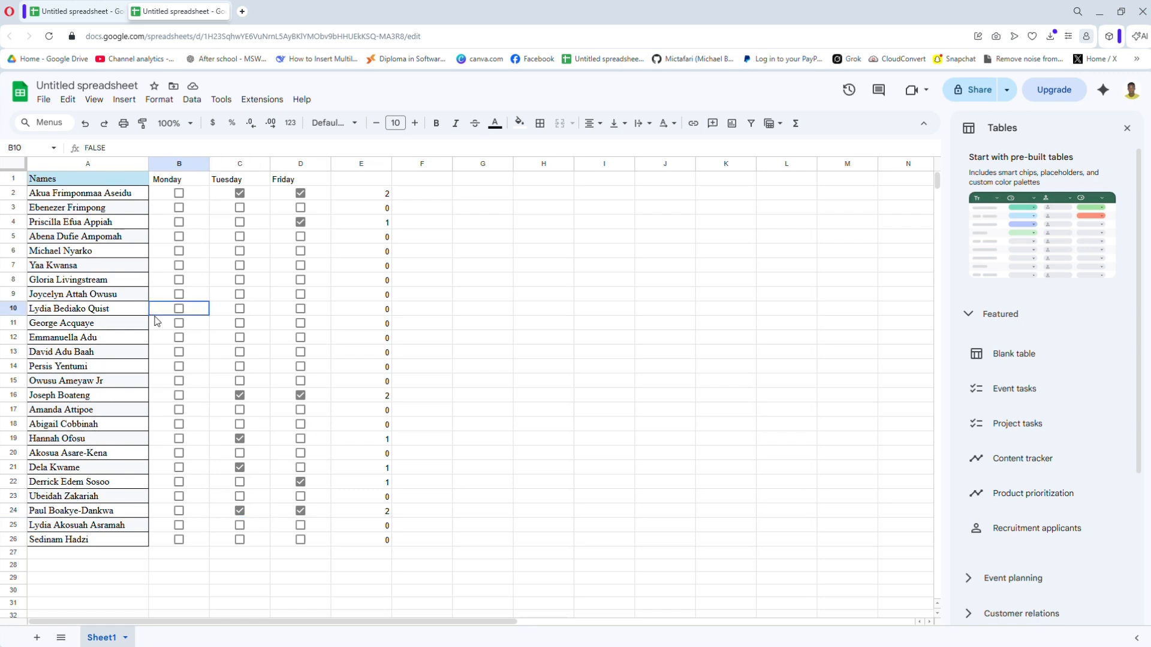
left_click(422, 467)
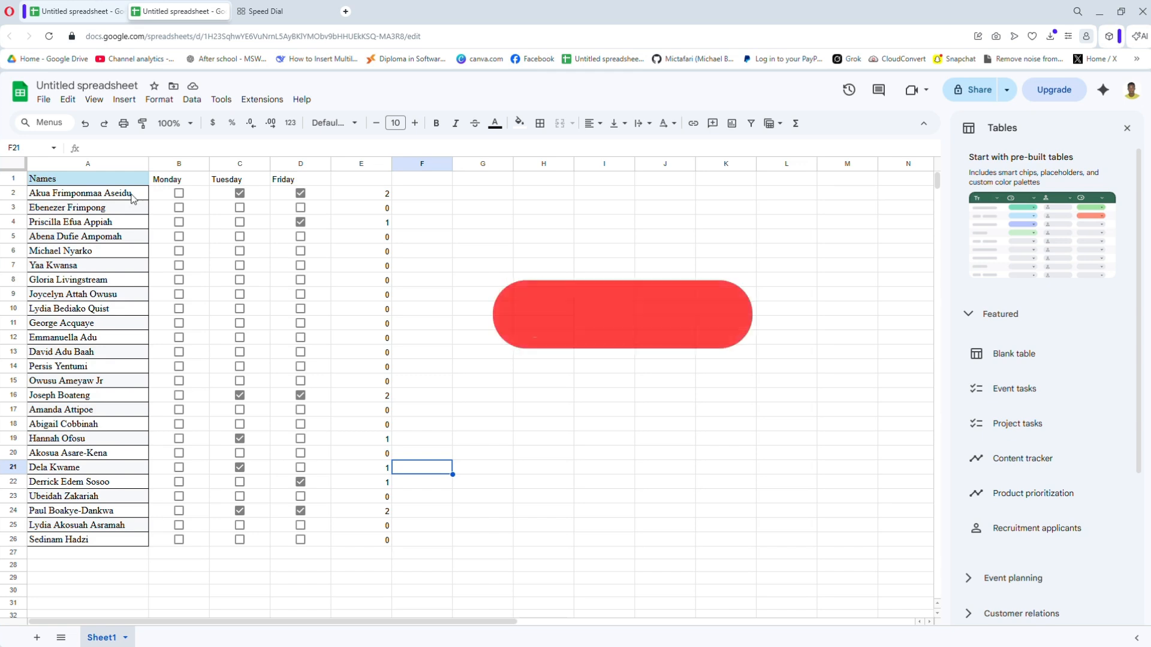
Create a pivot table on a new sheet from the data range Sheet1!A1:E26
left_click(132, 239)
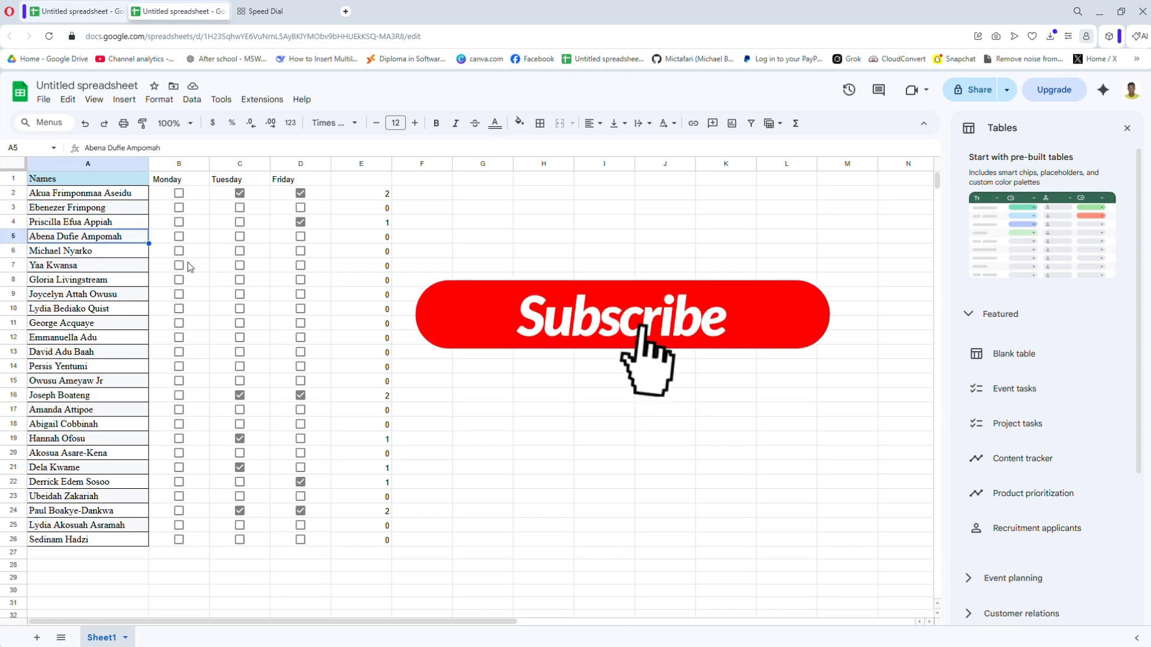
left_click(124, 99)
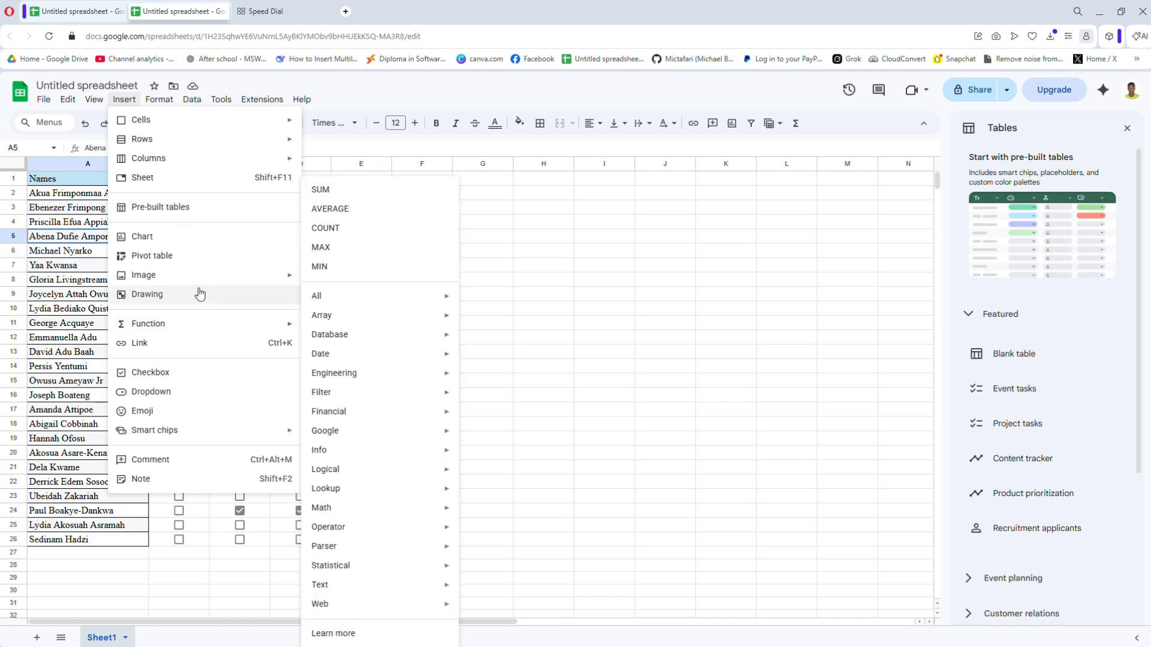
left_click(190, 259)
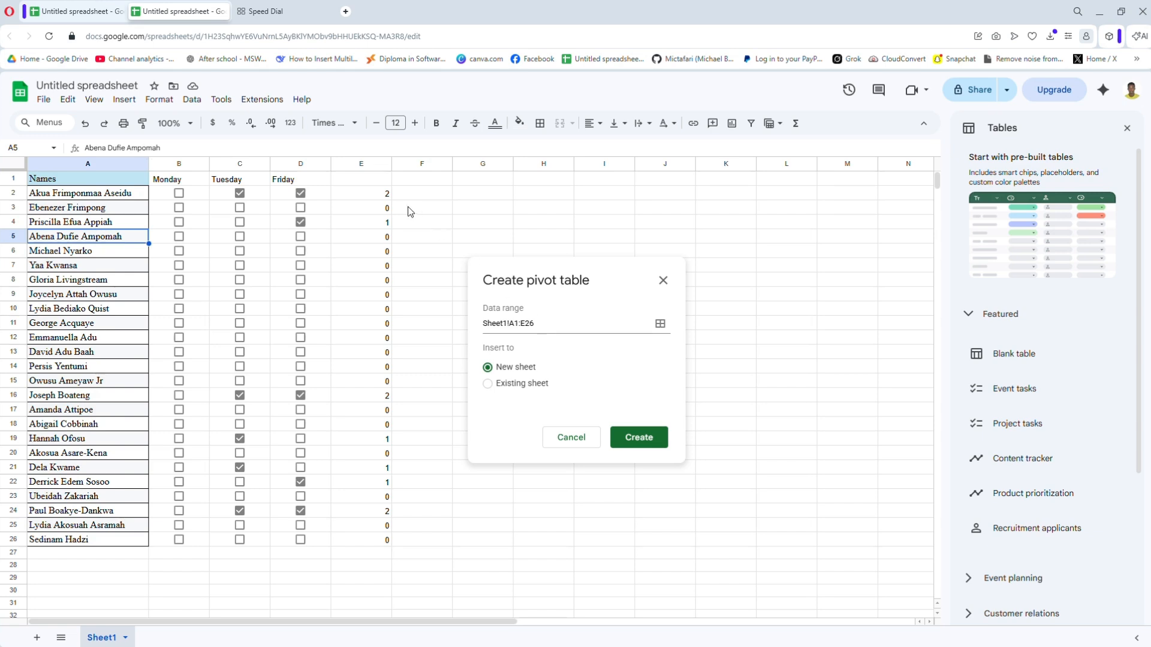
left_click(631, 444)
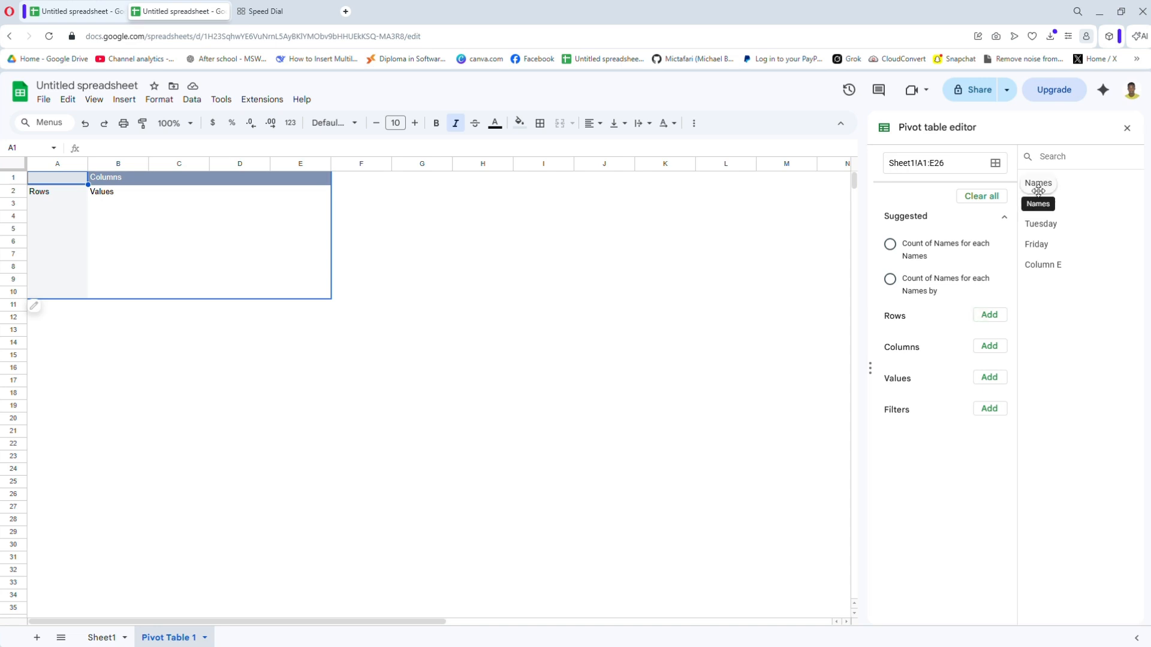
Add Names as the pivot table's rows and Column E as its values summarised by SUM, and widen columns A and B
left_click(992, 315)
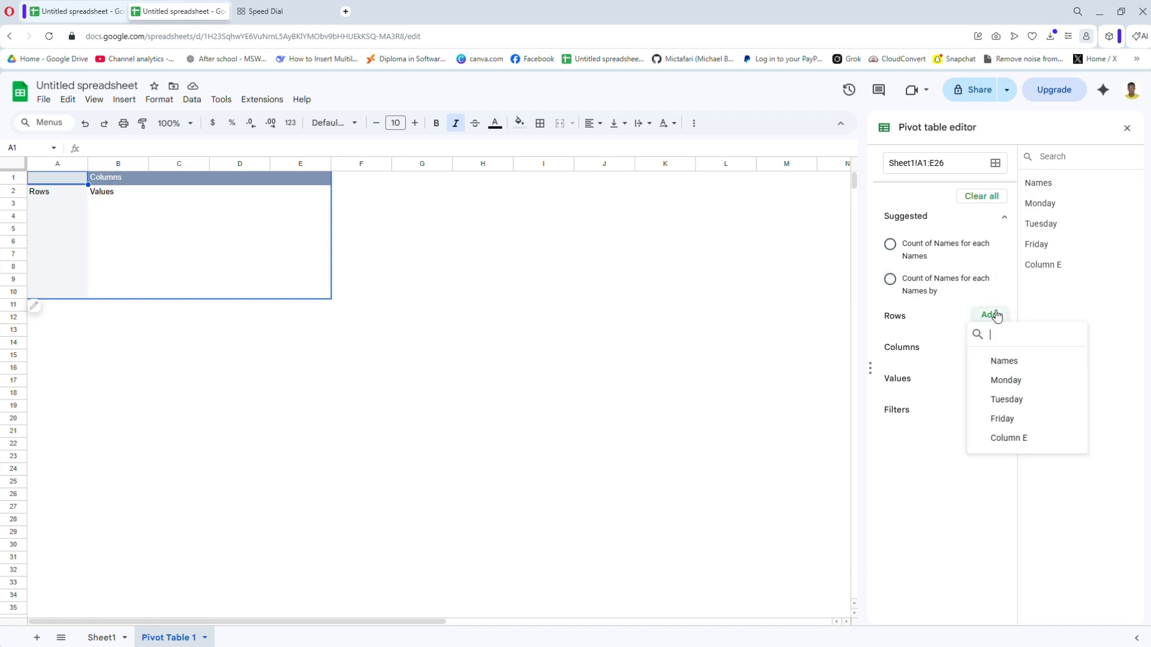
left_click(1005, 361)
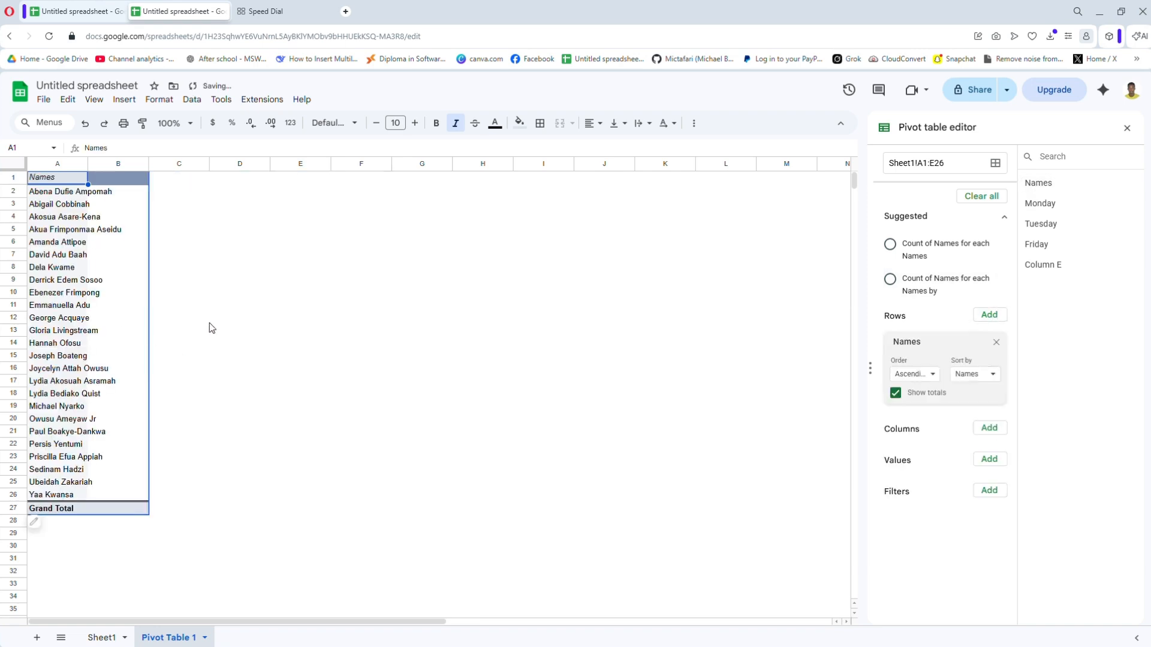
left_click(990, 461)
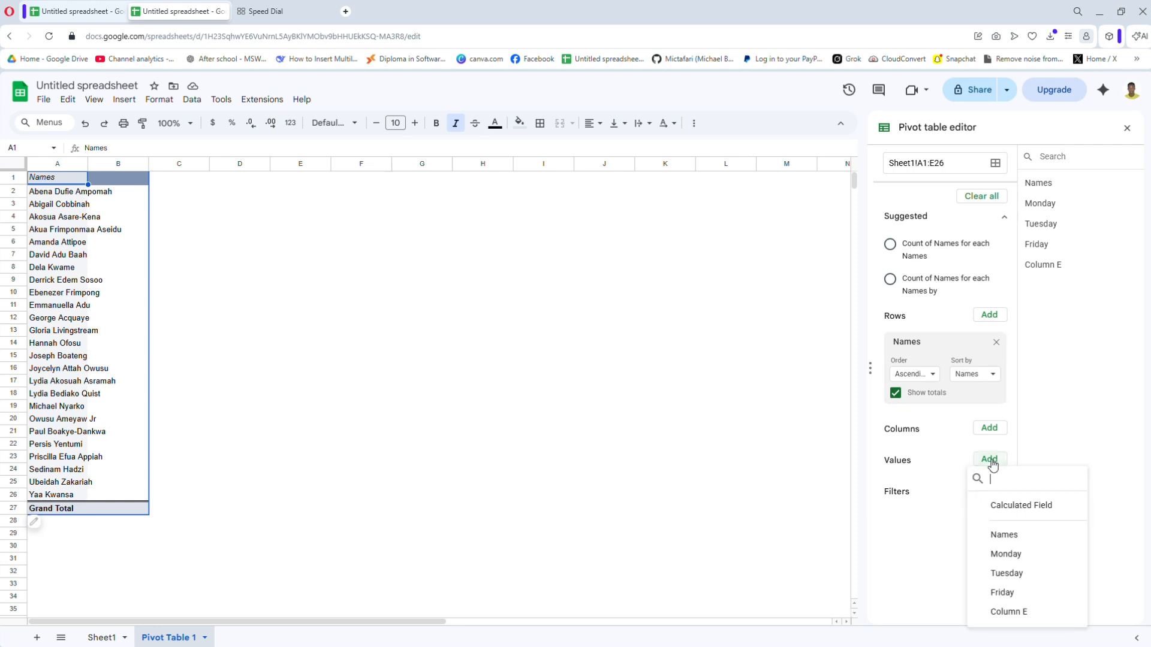
left_click(1053, 266)
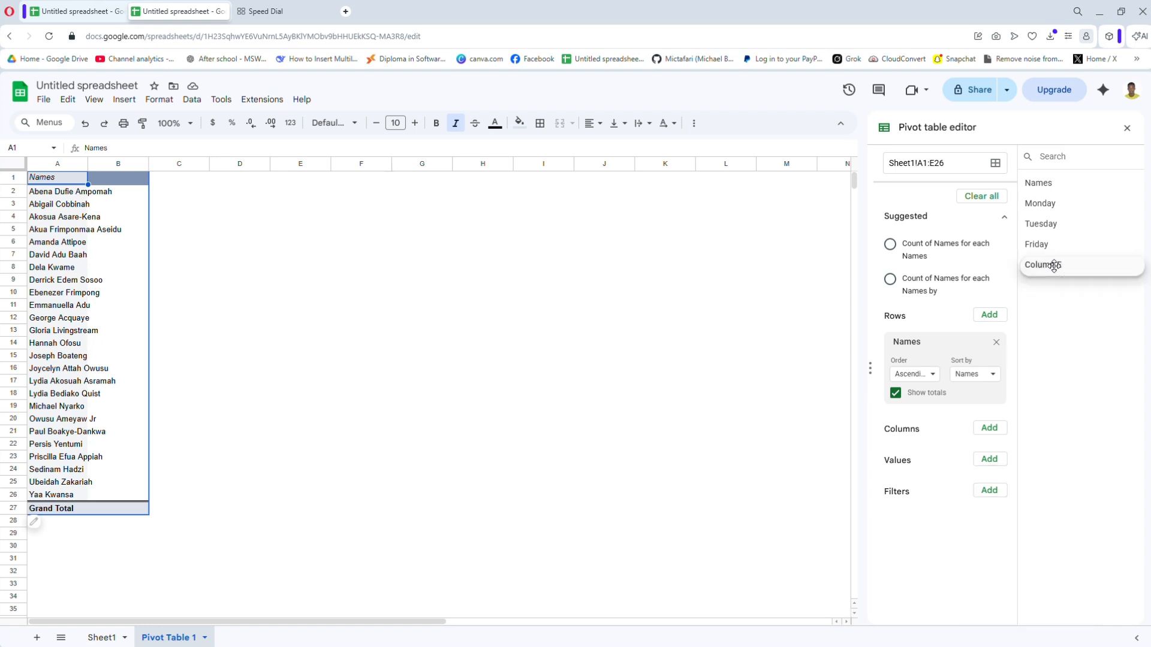
left_click(989, 459)
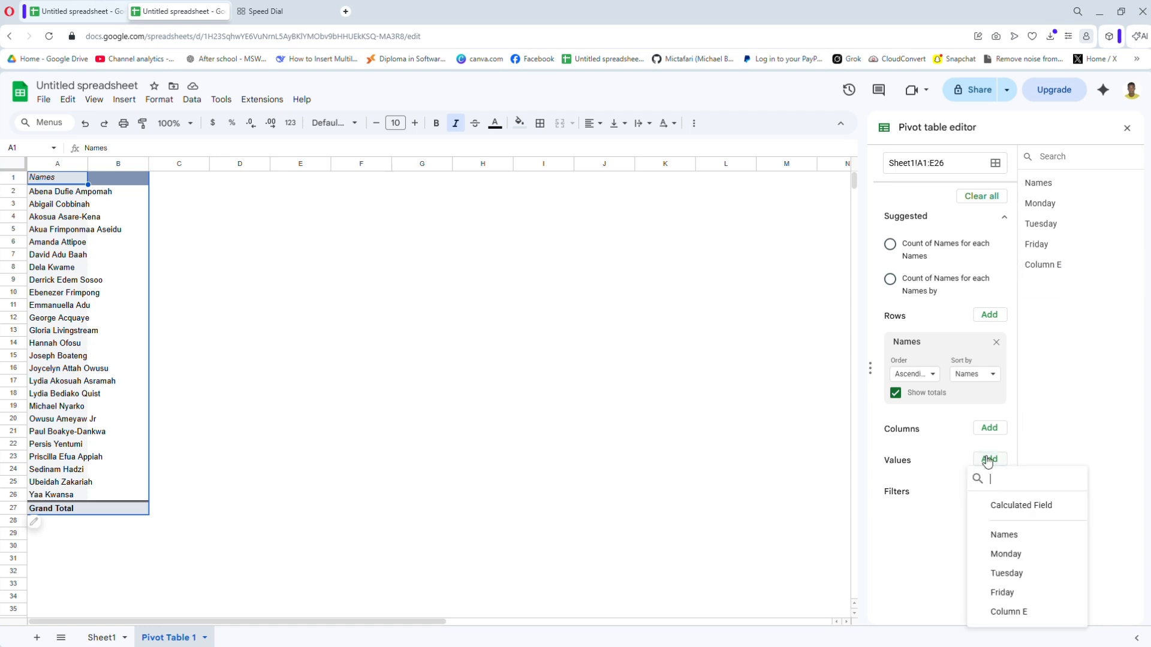
left_click(1010, 612)
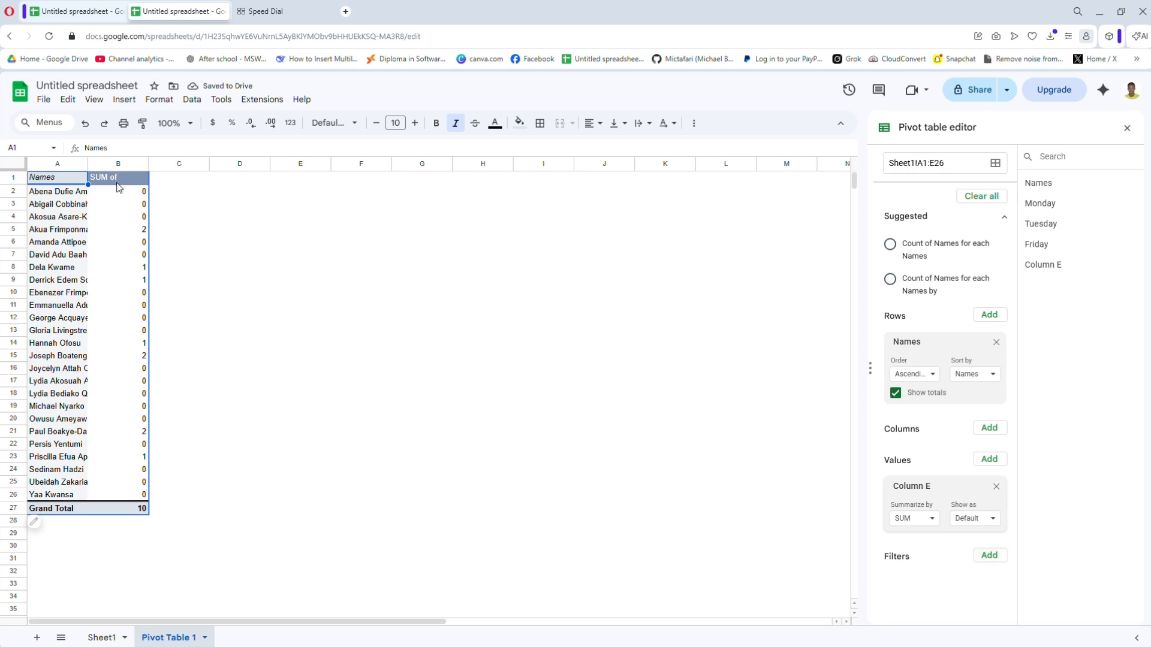
left_click_drag(88, 166, 281, 164)
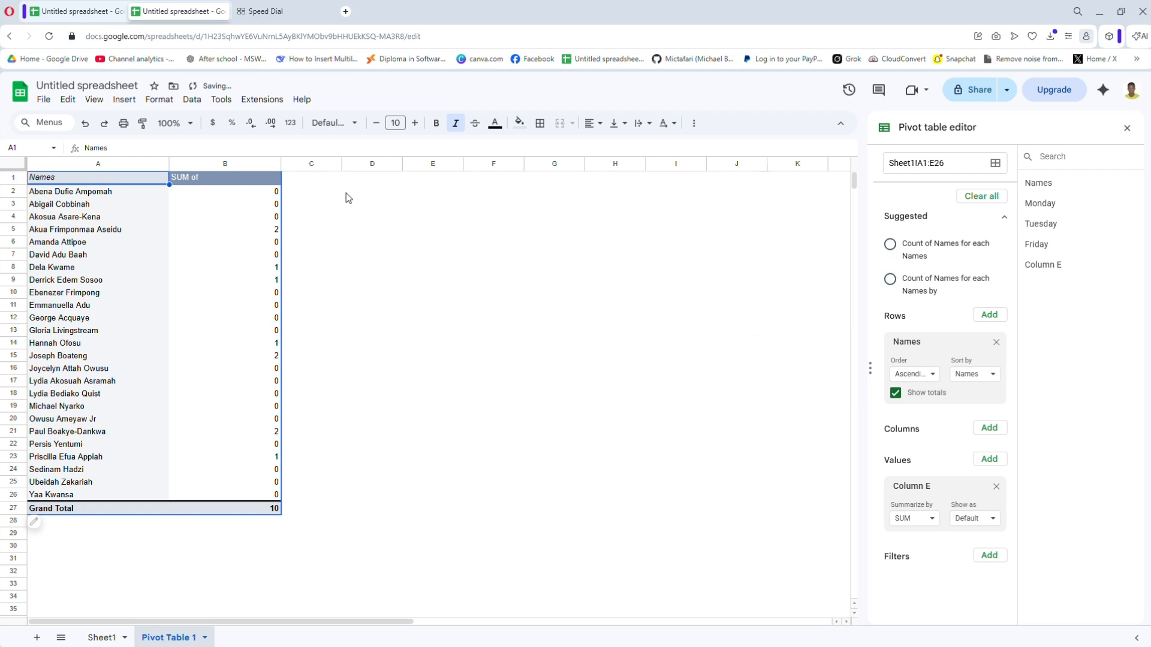
Compare the attendance counts in column E of Sheet1 with the summed values in Pivot Table 1, ending on Sheet1
left_click(110, 636)
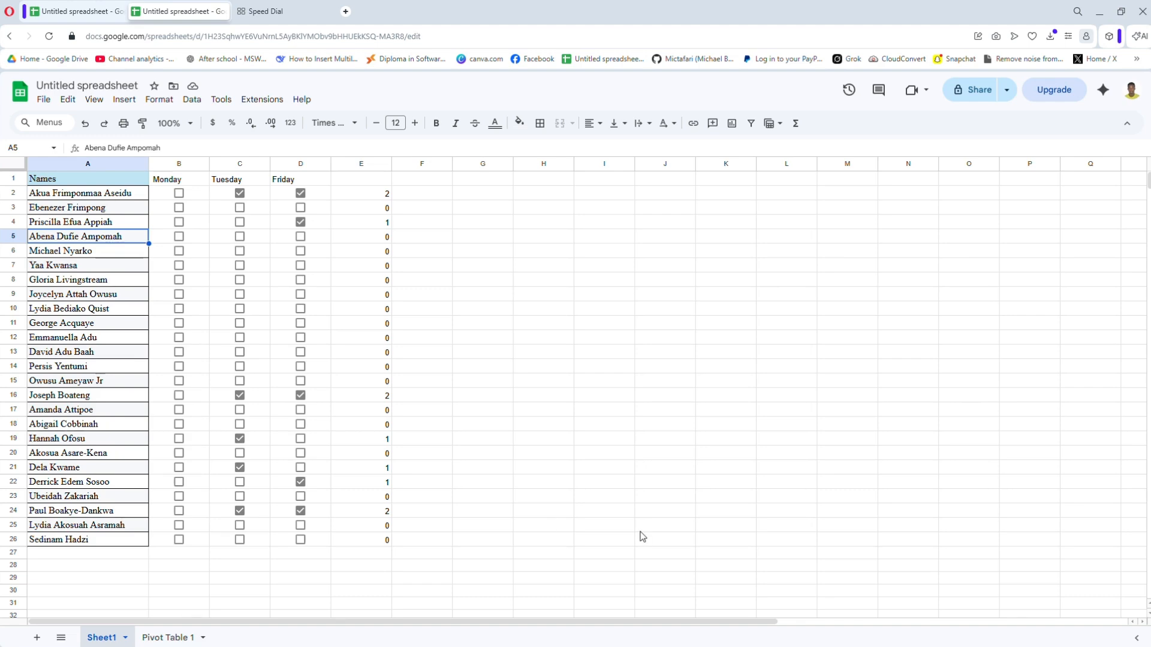
left_click(159, 639)
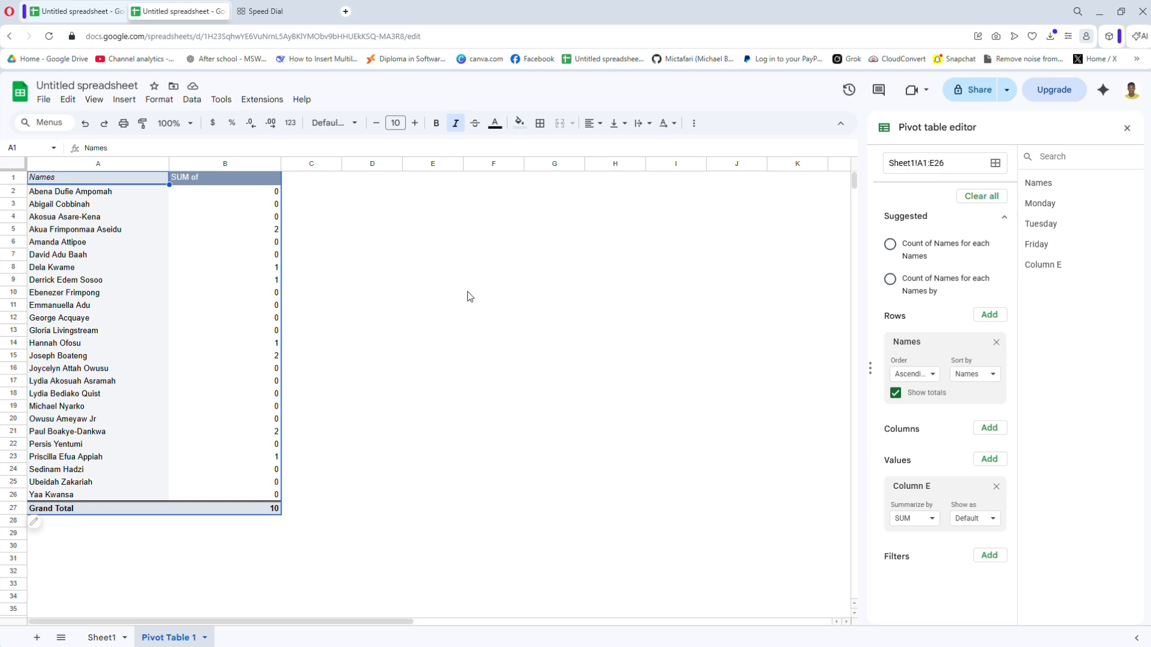
left_click(102, 638)
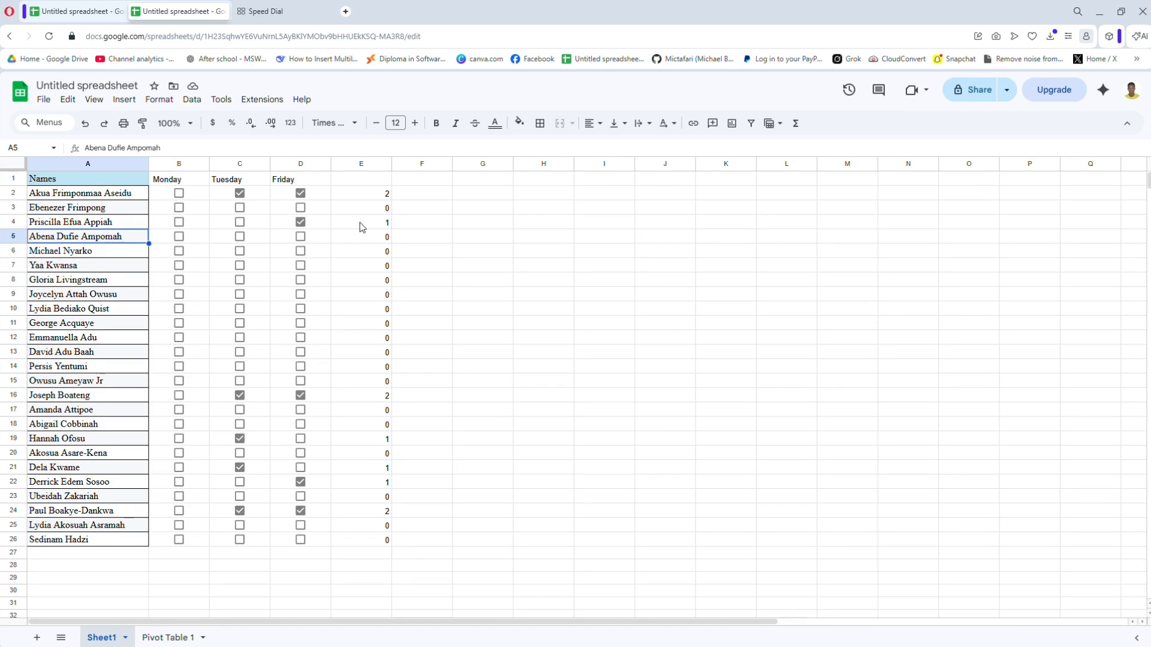